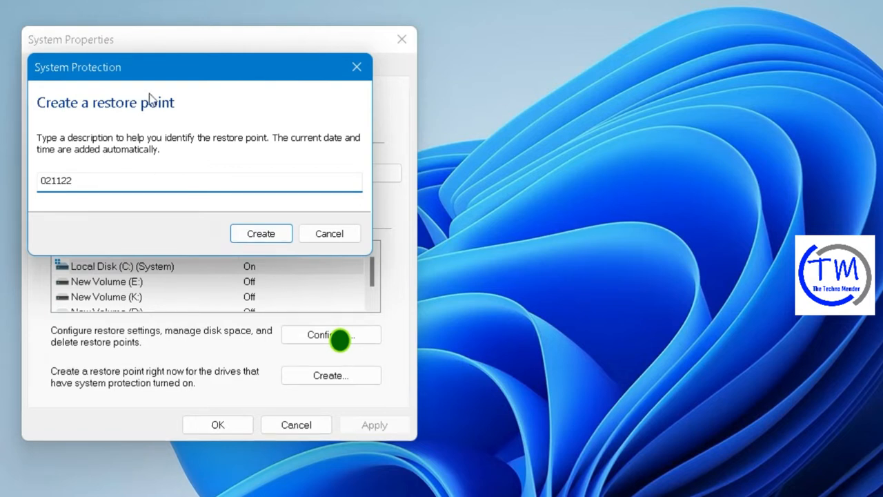
Create the system restore point with the description 021122 and close the system properties
left_click(261, 236)
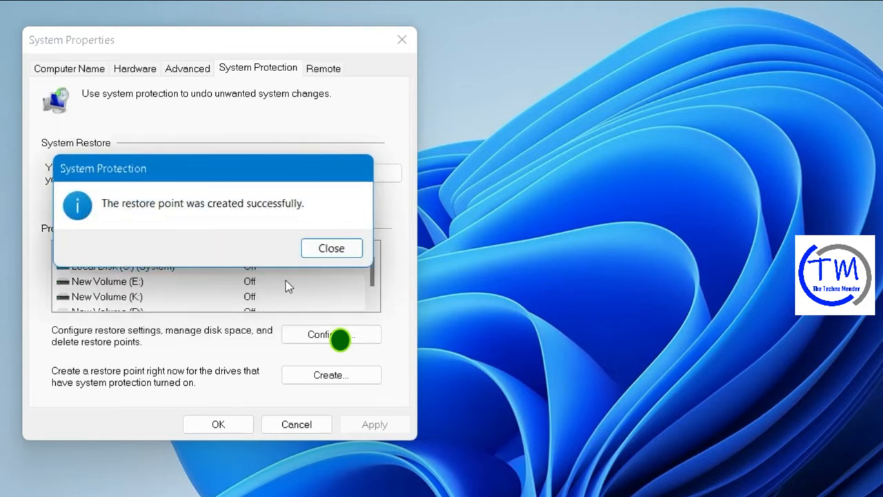
left_click(314, 251)
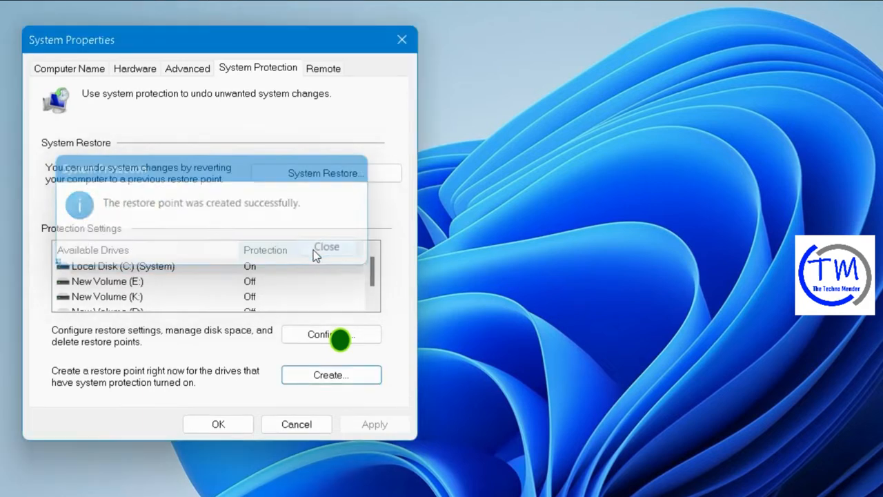
left_click(220, 425)
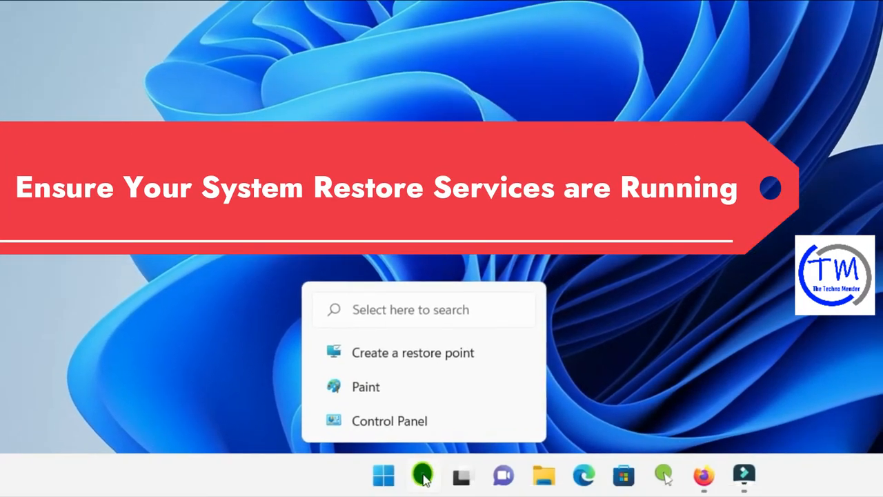
Search Windows for "services" and open the Services app
left_click(423, 478)
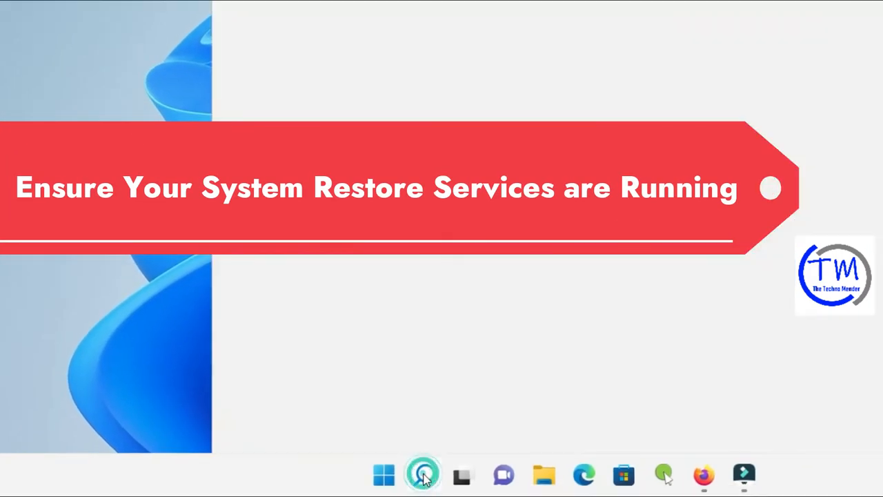
type("se")
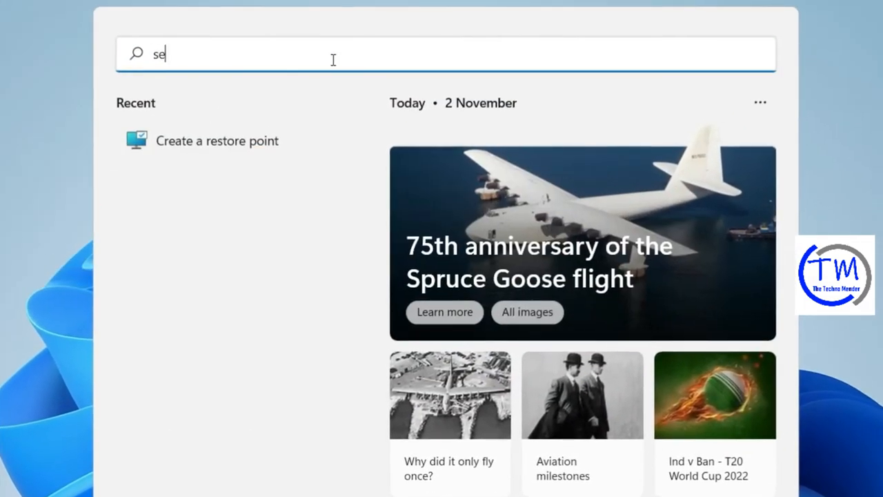
type("rvices")
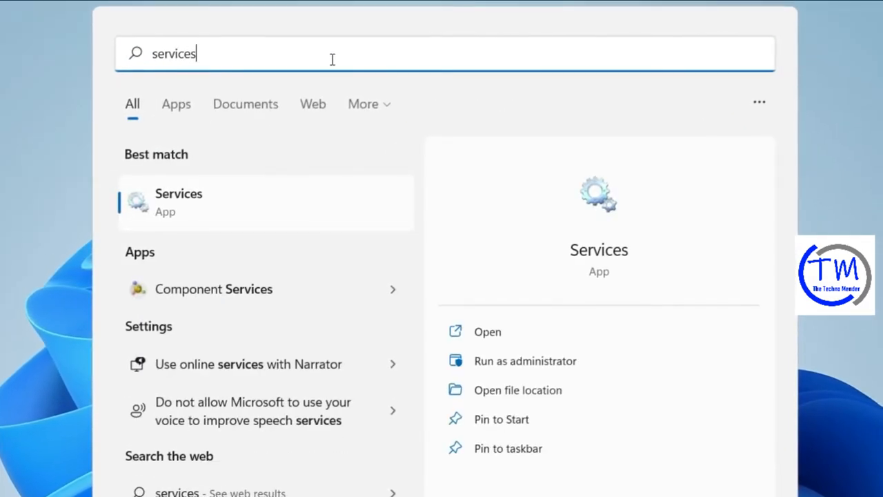
left_click(199, 204)
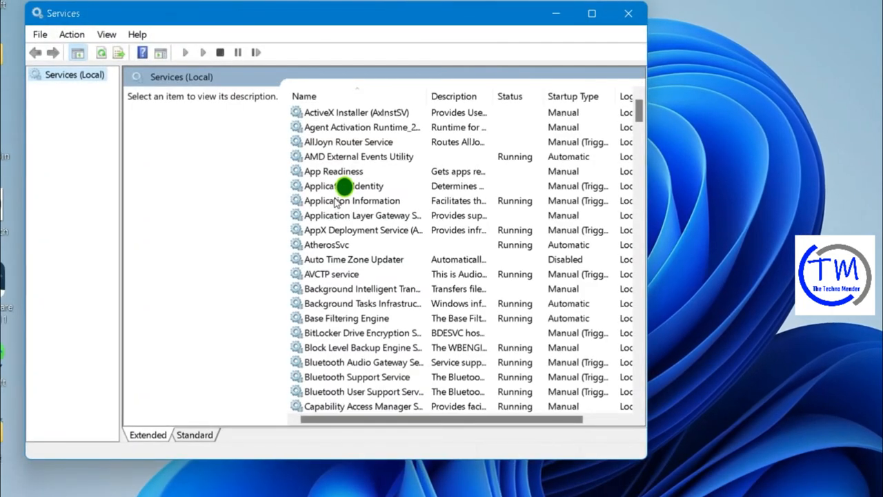
Open the properties of the Microsoft Software Shadow Copy Provider service and set its startup type to Automatic
left_click(336, 200)
key("m")
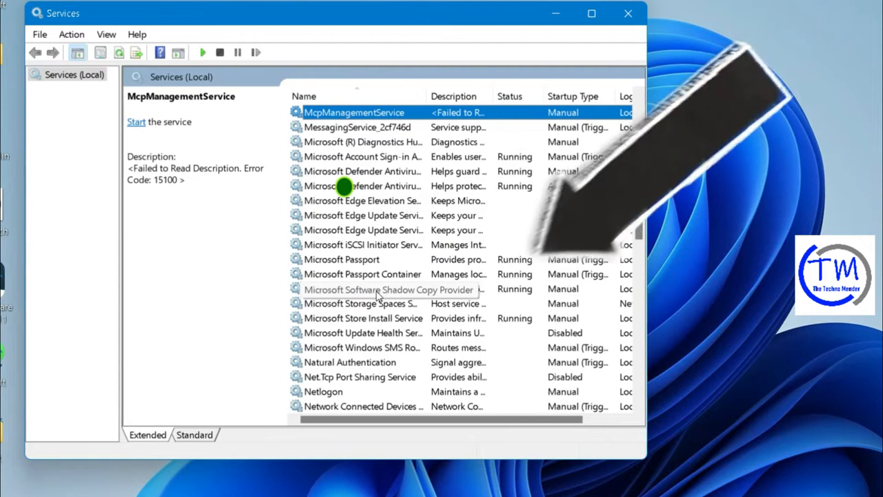
left_click(378, 292)
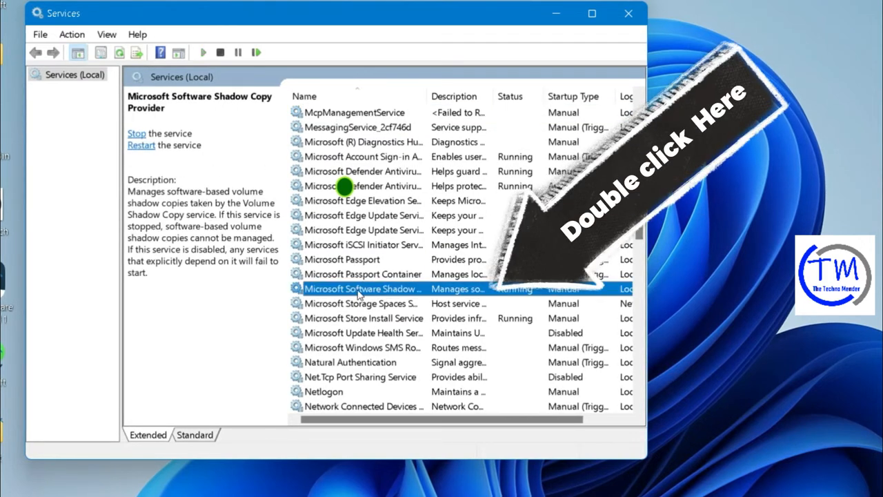
double_click(379, 290)
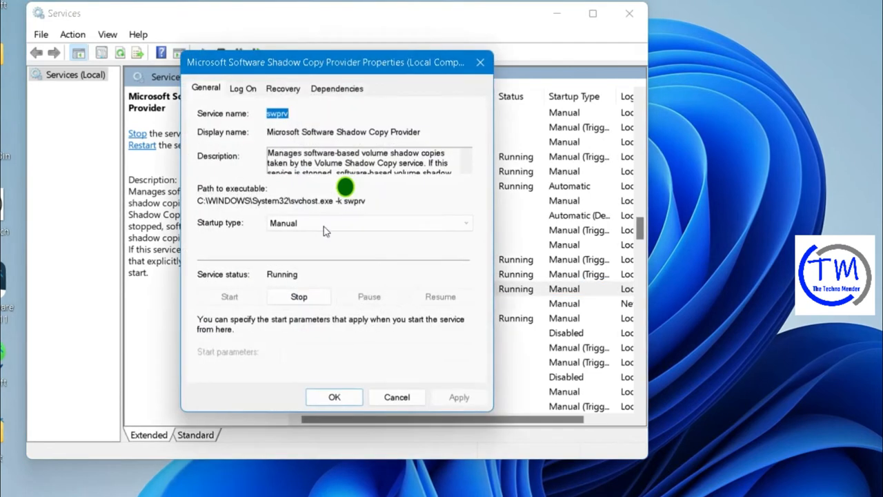
left_click(324, 224)
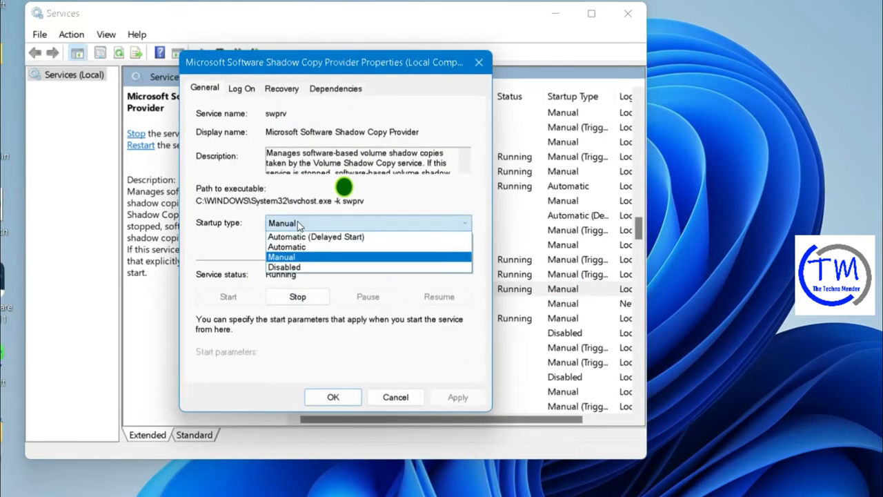
left_click(298, 248)
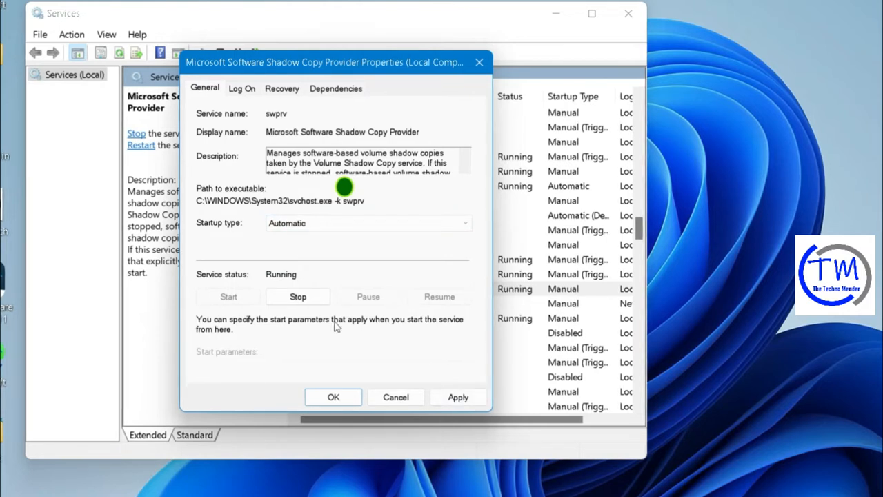
Stop and restart the Microsoft Software Shadow Copy Provider service, then apply its property changes
left_click(296, 297)
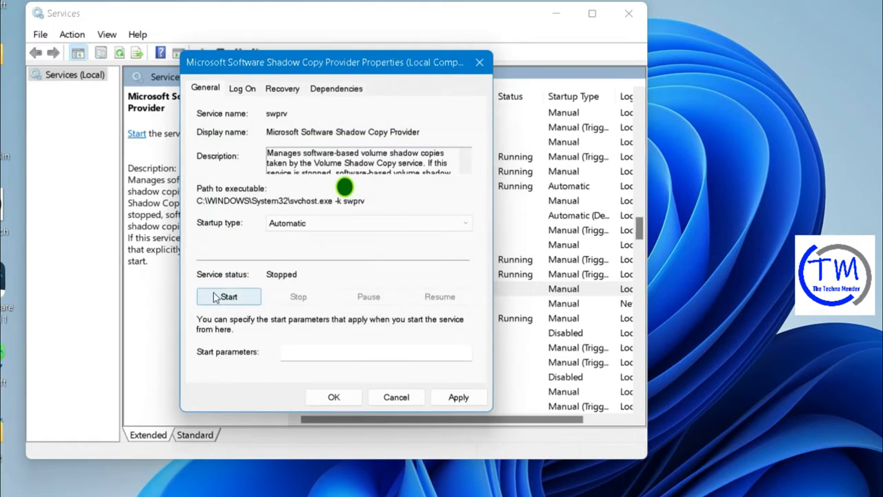
left_click(228, 296)
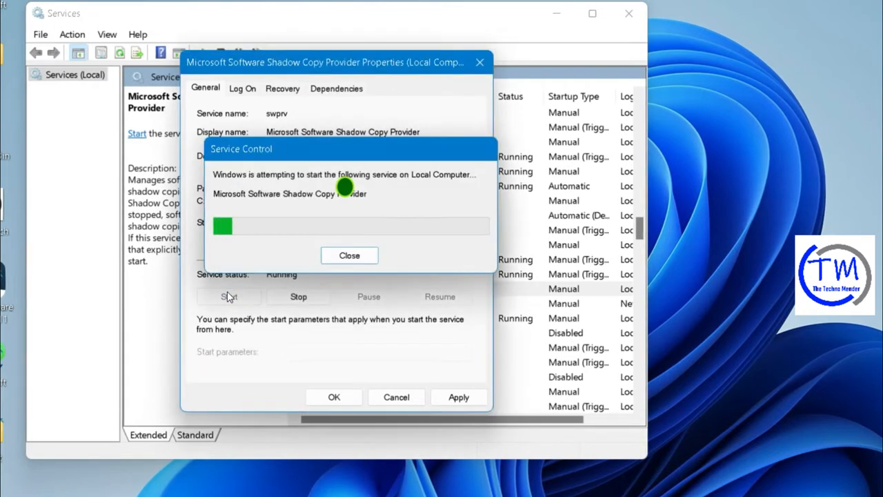
left_click(458, 398)
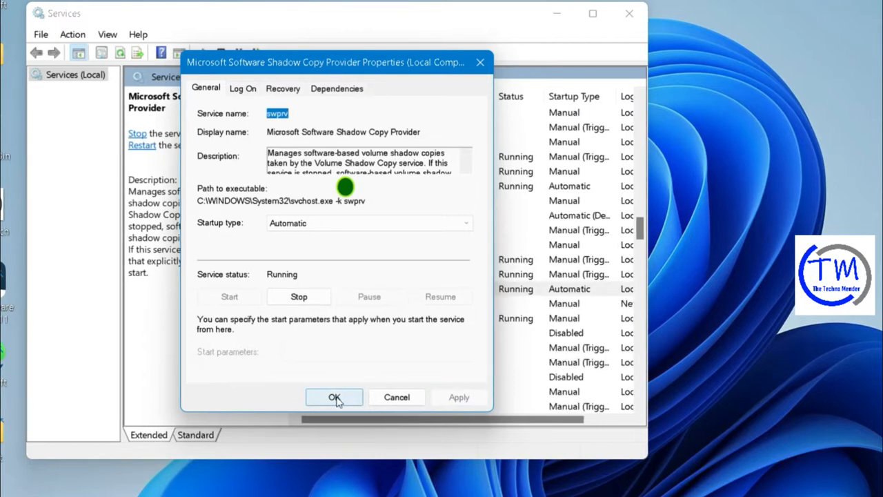
left_click(335, 398)
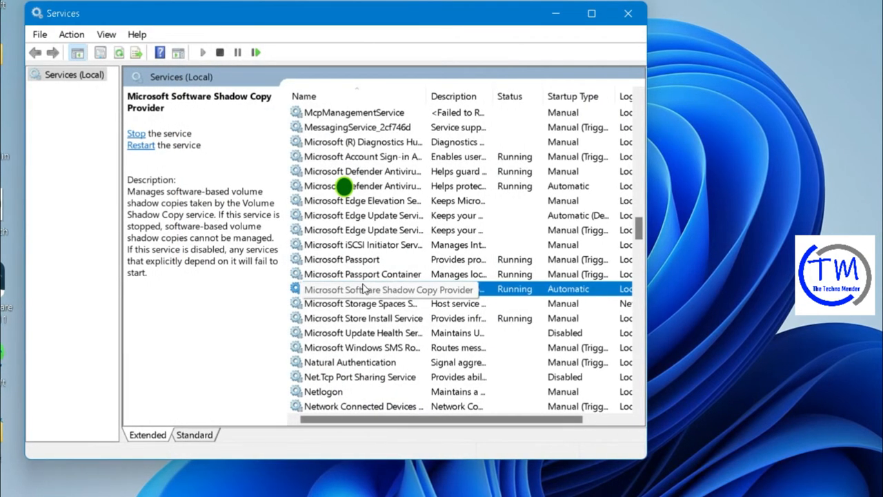
Open the properties of the Volume Shadow Copy service and set its startup type to Automatic
key("v")
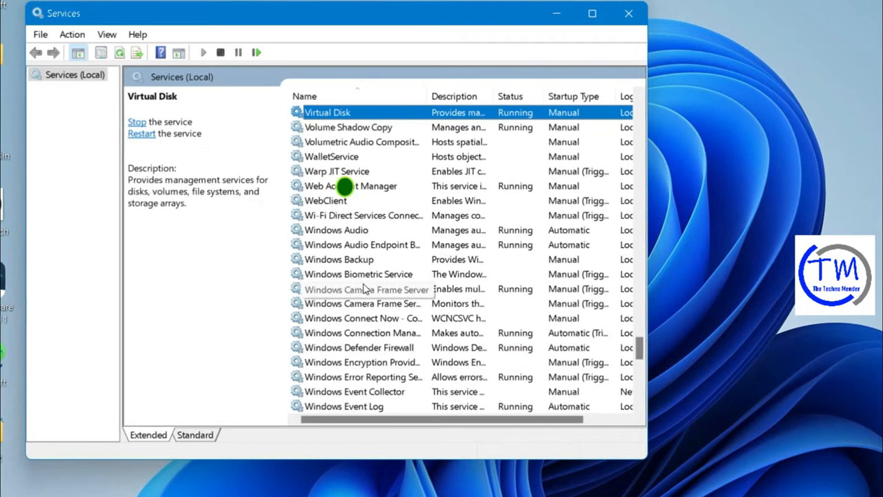
left_click(366, 130)
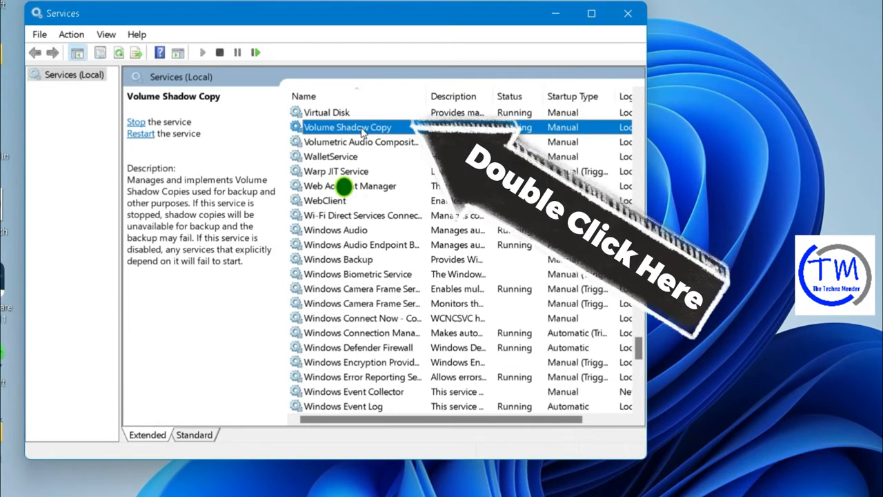
double_click(390, 131)
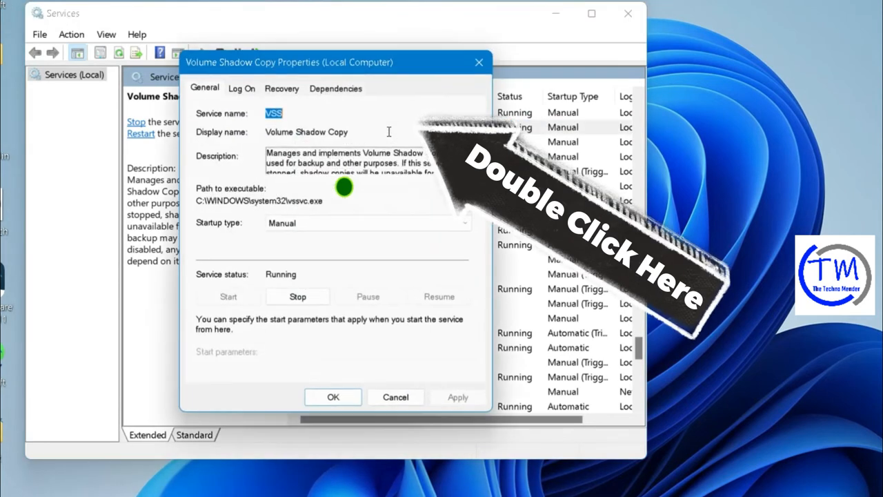
left_click(336, 228)
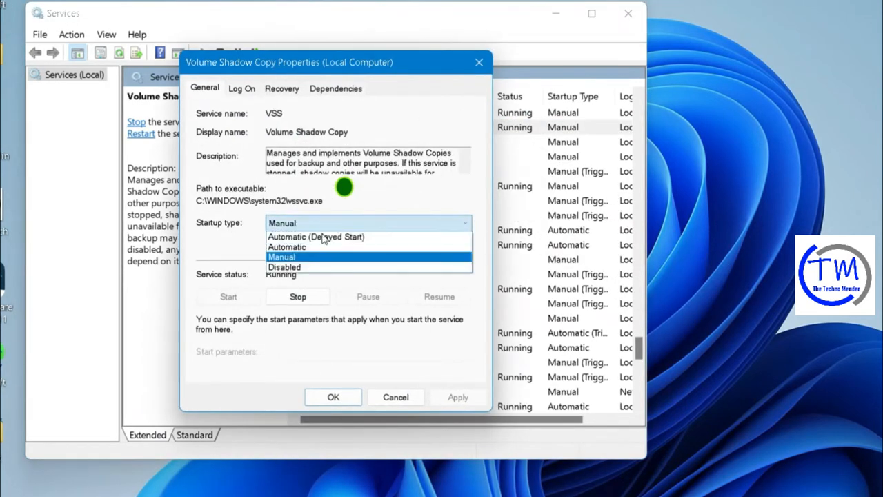
left_click(325, 245)
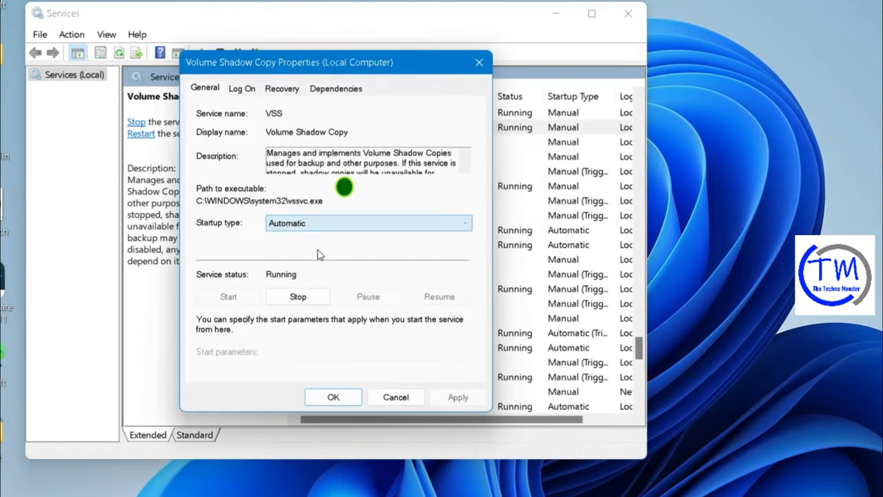
Stop and restart the Volume Shadow Copy service, apply its property changes and close the Services window
left_click(290, 297)
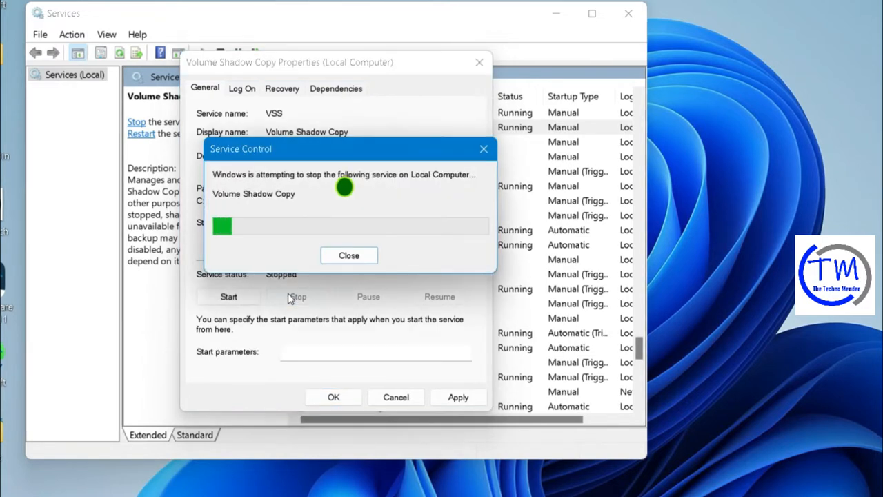
left_click(227, 299)
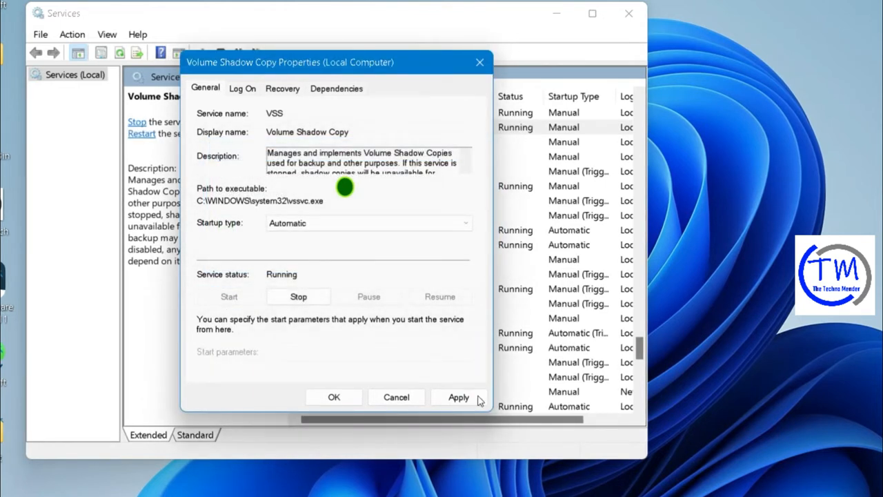
left_click(458, 399)
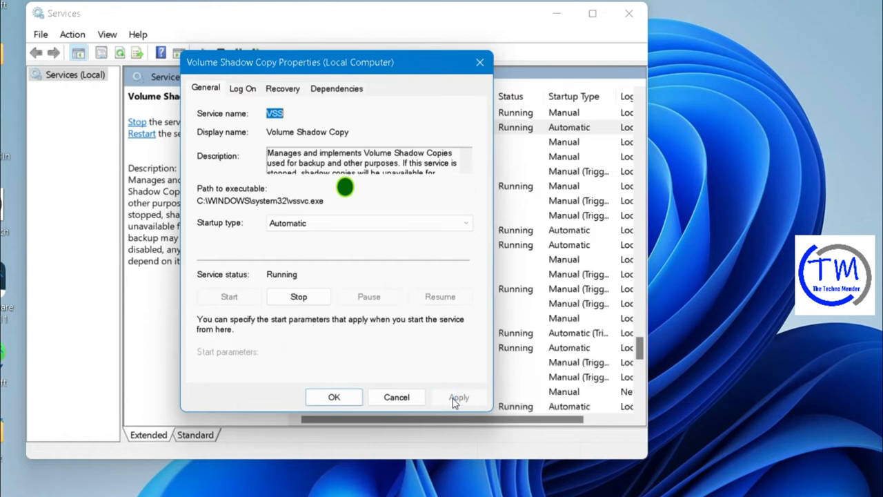
left_click(334, 398)
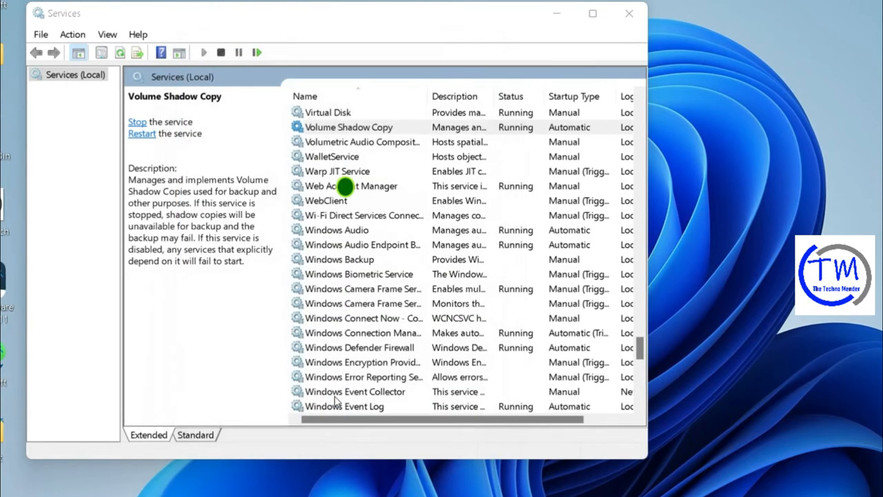
left_click(630, 13)
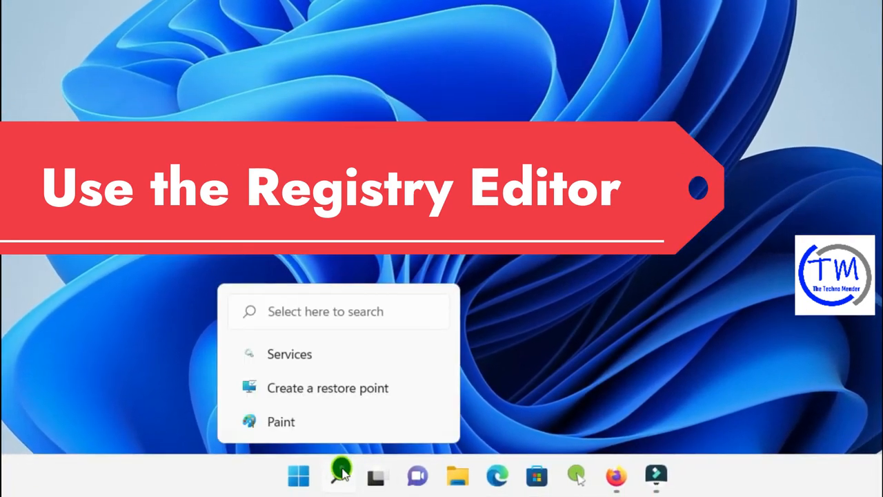
Search Windows for "regedit" and open the Registry Editor
left_click(339, 473)
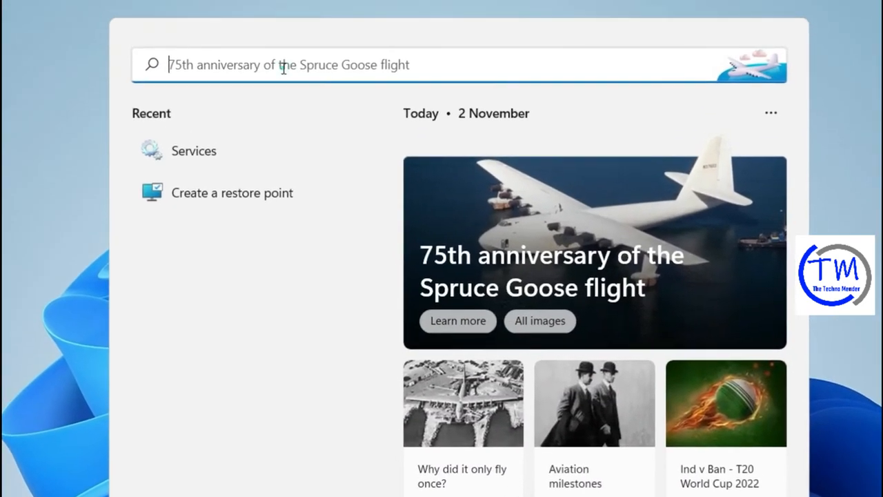
left_click(281, 69)
type("reged")
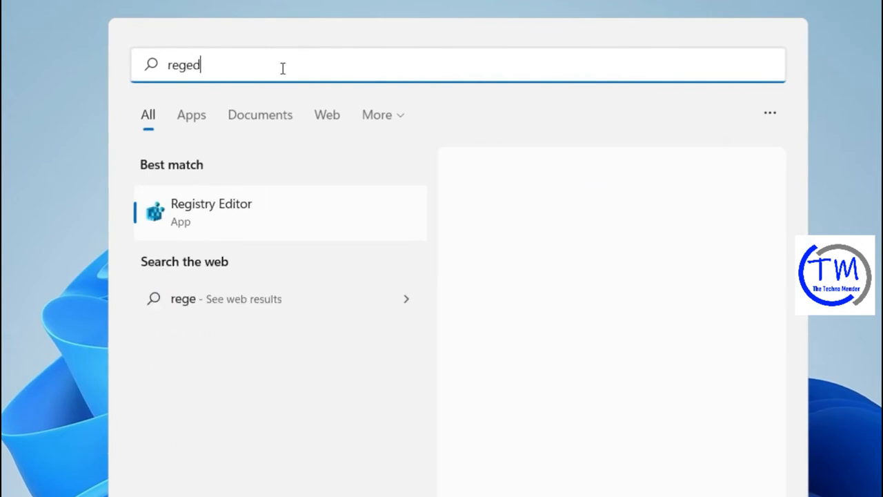
type("it")
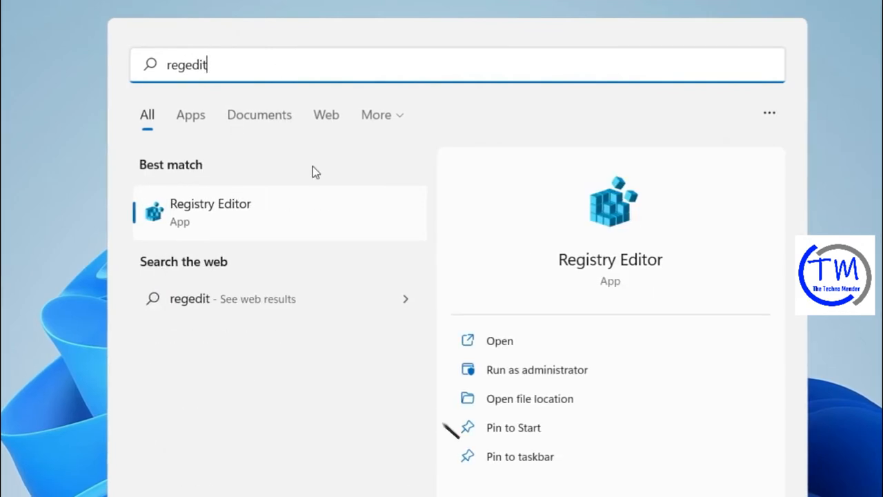
left_click(242, 211)
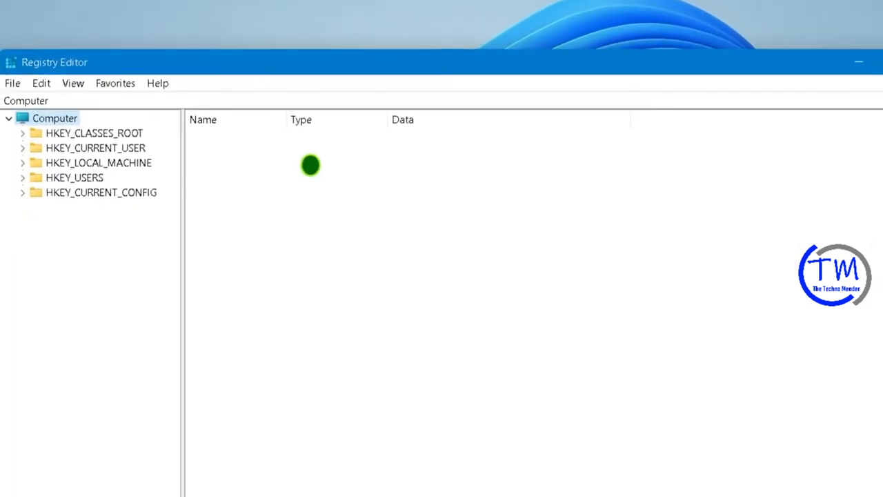
left_click_drag(552, 233, 531, 233)
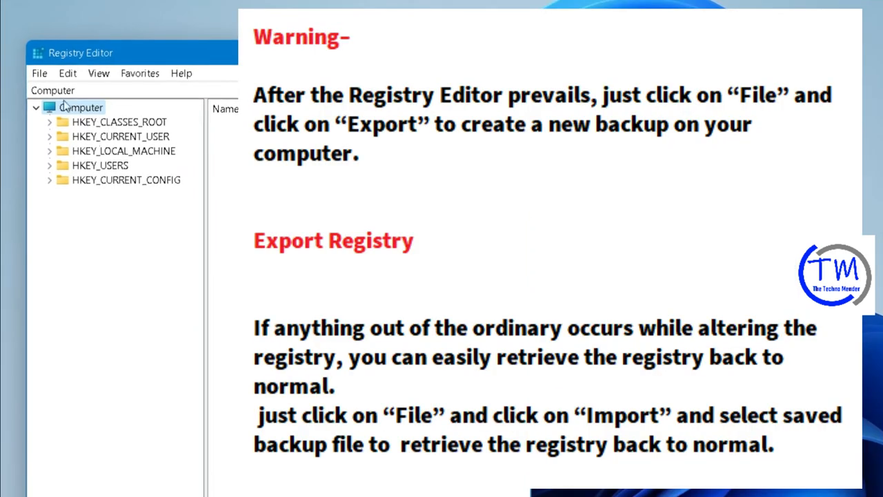
Export the entire registry as a backup file named "backup021122" into the regedit folder on the Desktop
left_click(40, 74)
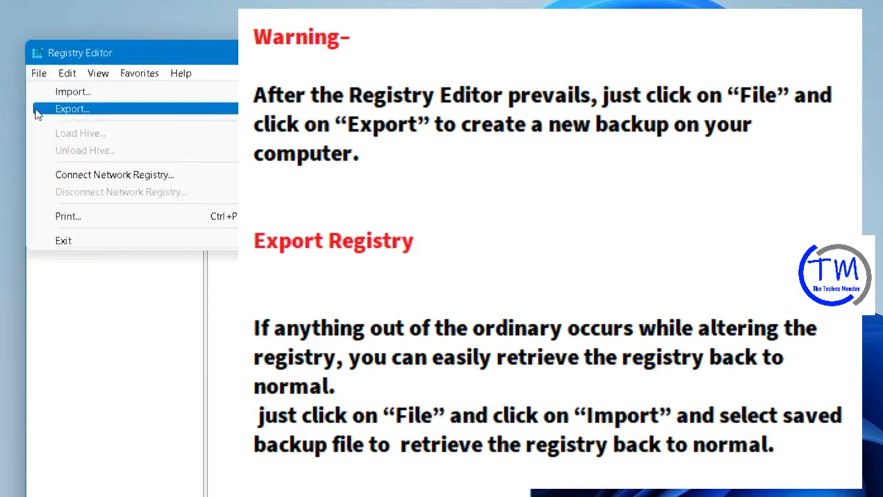
left_click(94, 114)
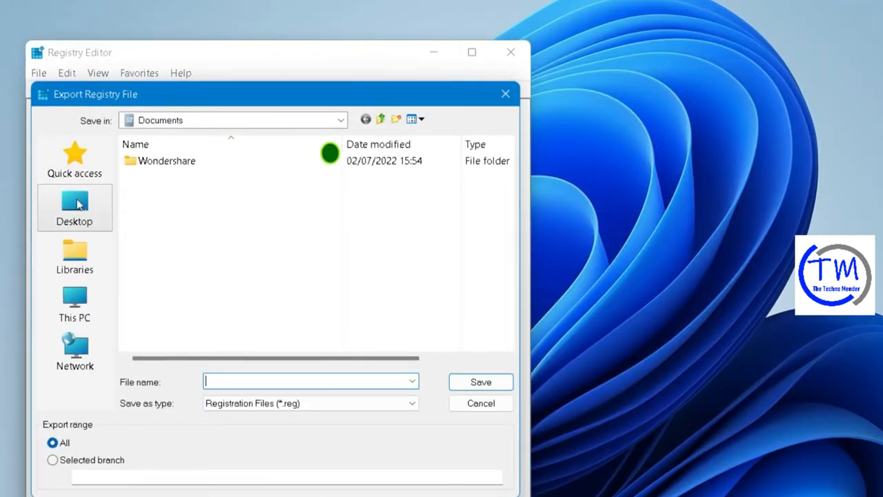
left_click(78, 217)
left_click(366, 254)
double_click(366, 254)
left_click(227, 382)
type("b")
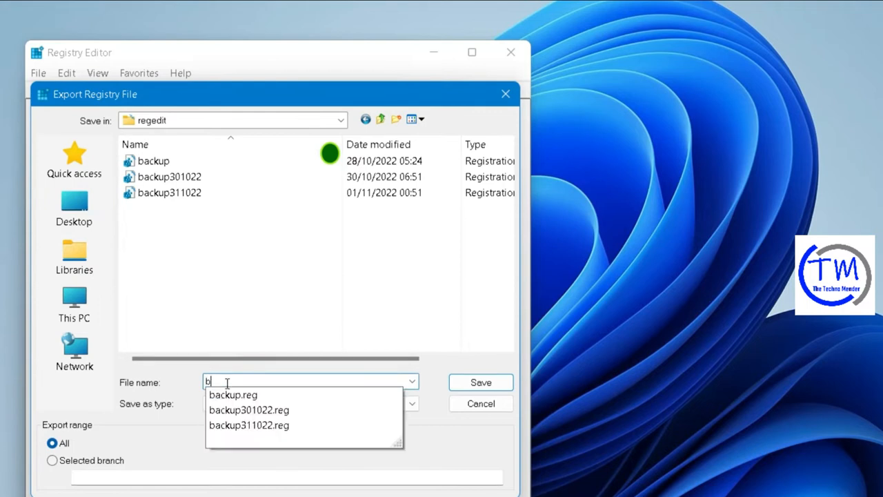
type("ackup021122")
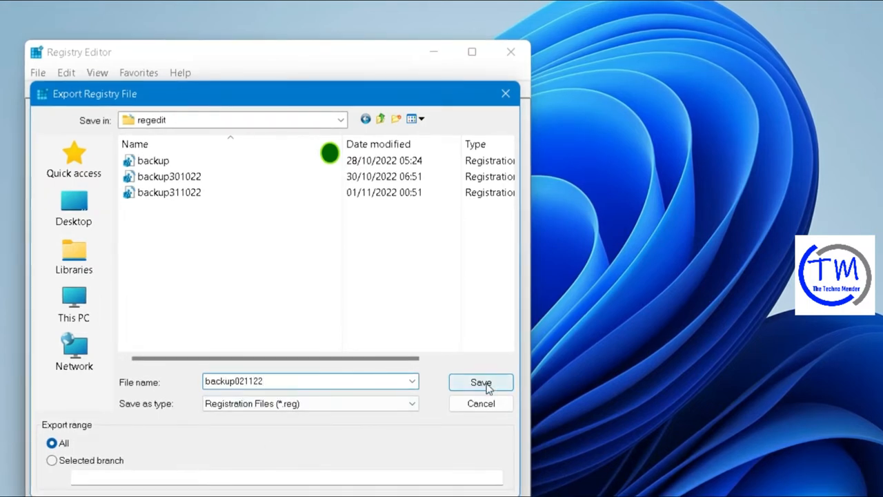
left_click(481, 383)
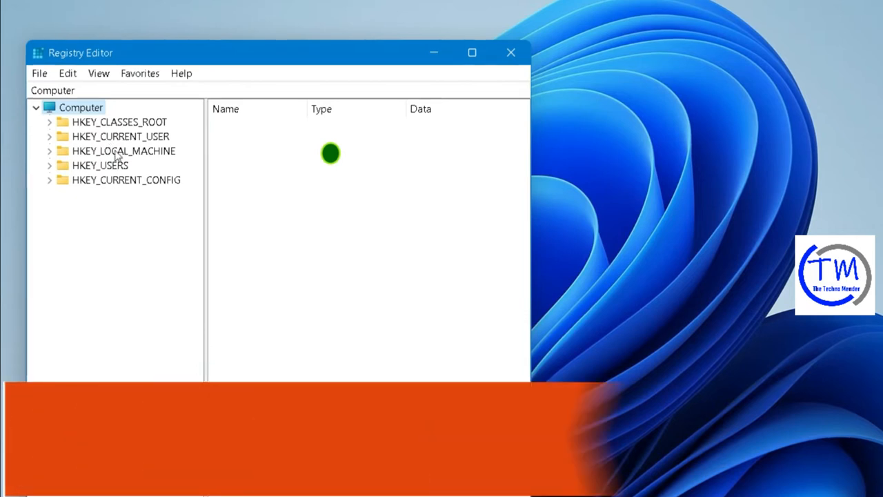
Navigate to HKEY_LOCAL_MACHINE\SOFTWARE\Policies\Microsoft\Windows NT and expand that key
double_click(131, 150)
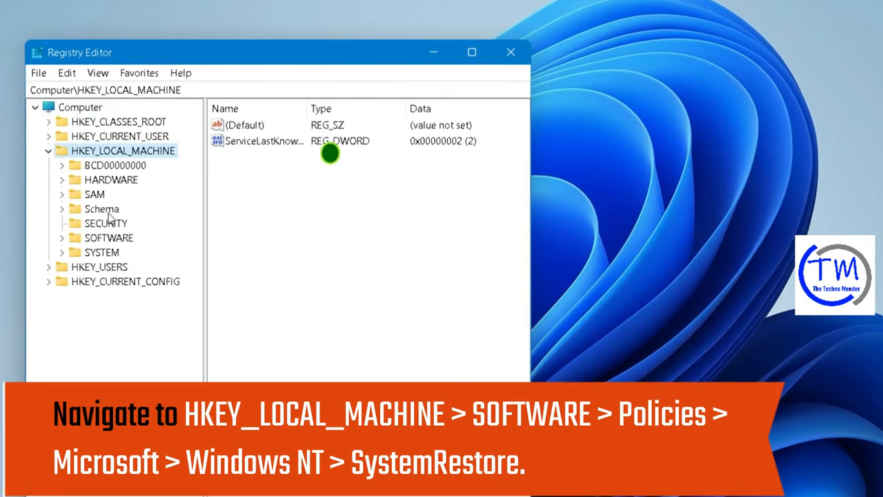
double_click(112, 240)
left_click(114, 412)
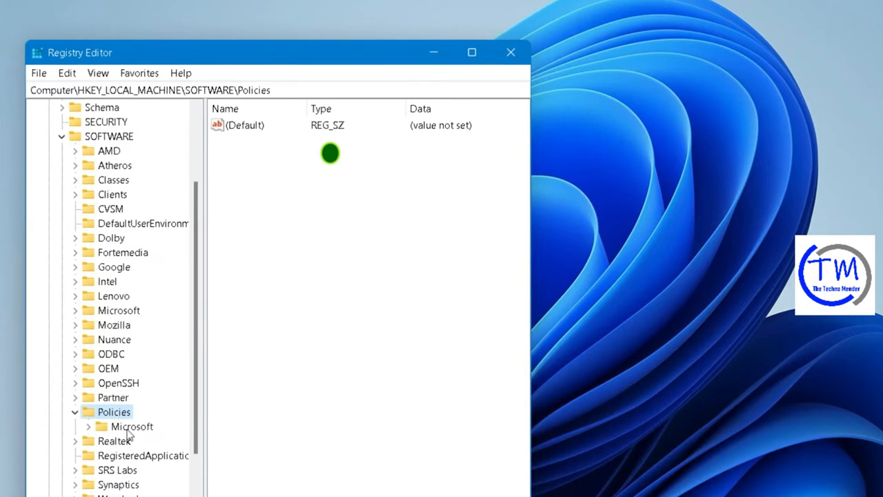
double_click(140, 427)
scroll(197, 360, "down", 2)
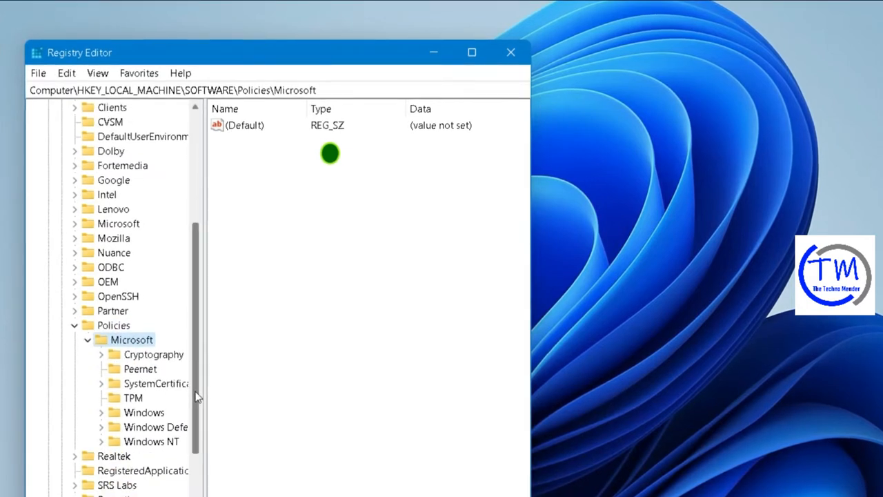
left_click(152, 425)
left_click_drag(204, 399, 246, 397)
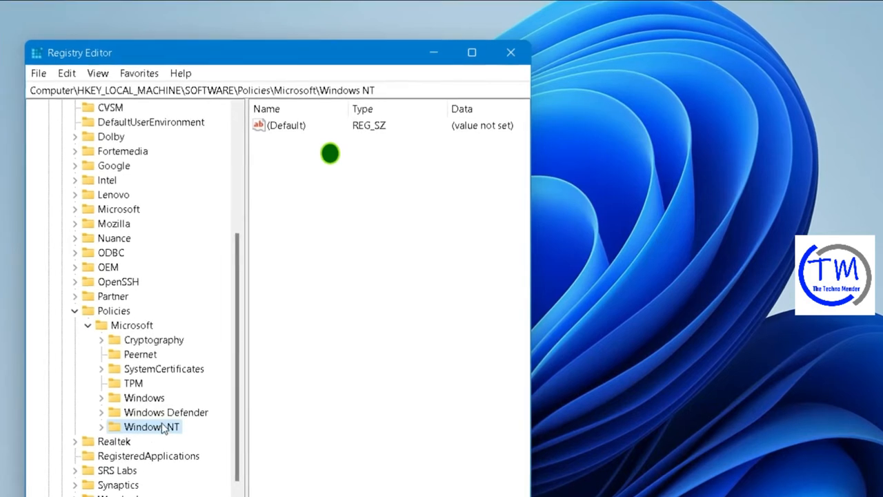
scroll(163, 414, "down", 1)
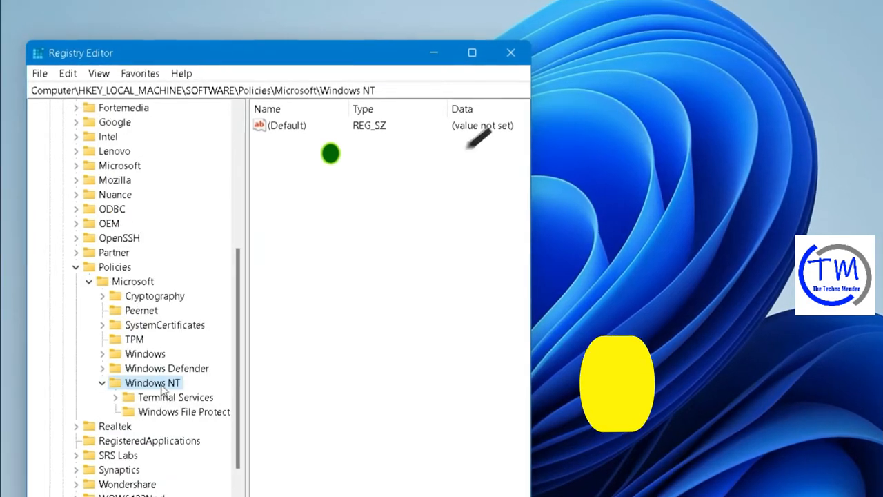
Create a new key named "SystemRestore" under the Windows NT key
right_click(165, 388)
mouse_move(216, 411)
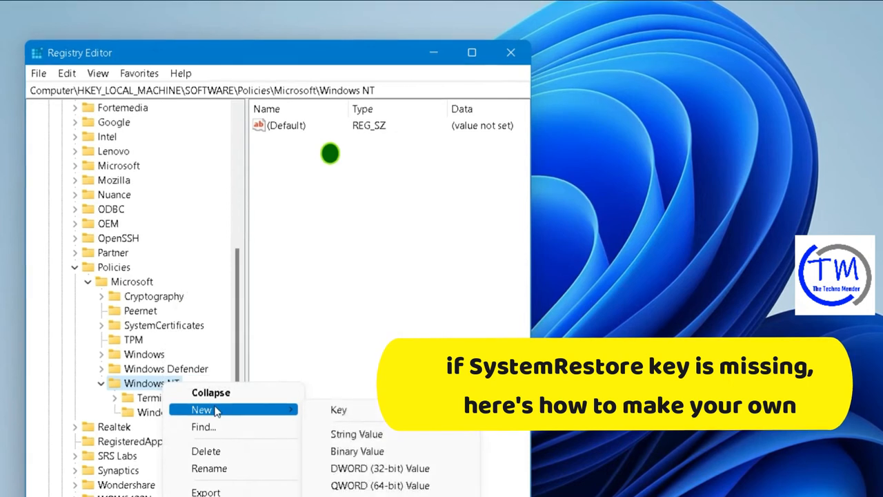
left_click(358, 413)
type("Sys")
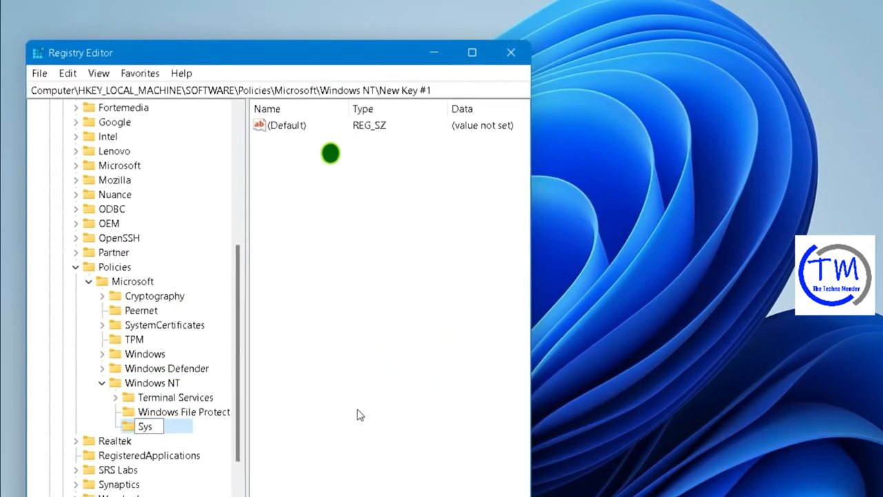
type("temRestore")
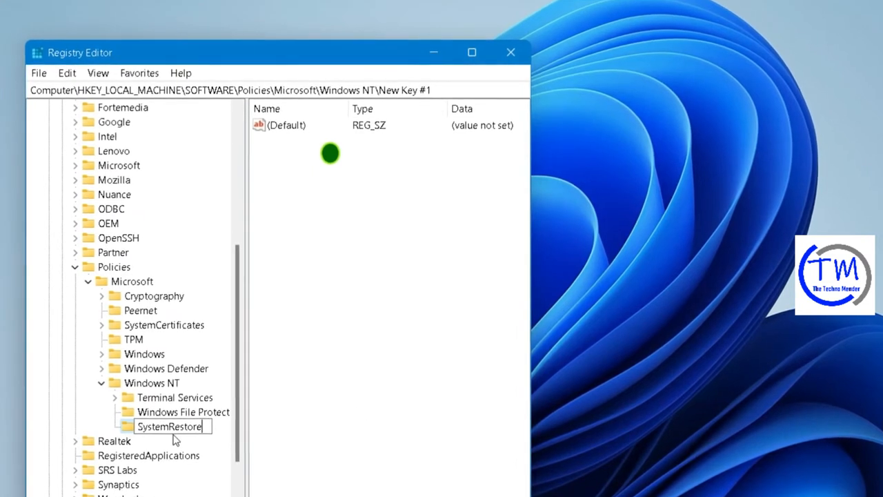
key("Return")
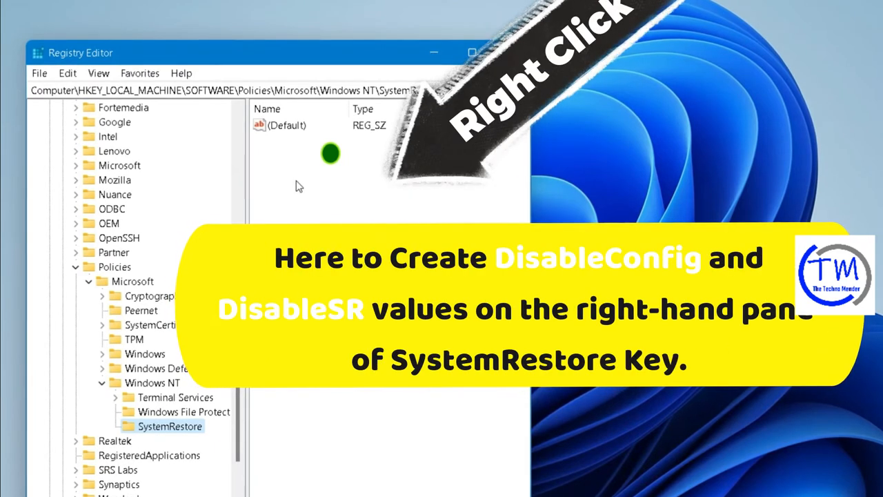
Create a DWORD (32-bit) value named "DisableConfig" in the SystemRestore key
right_click(305, 217)
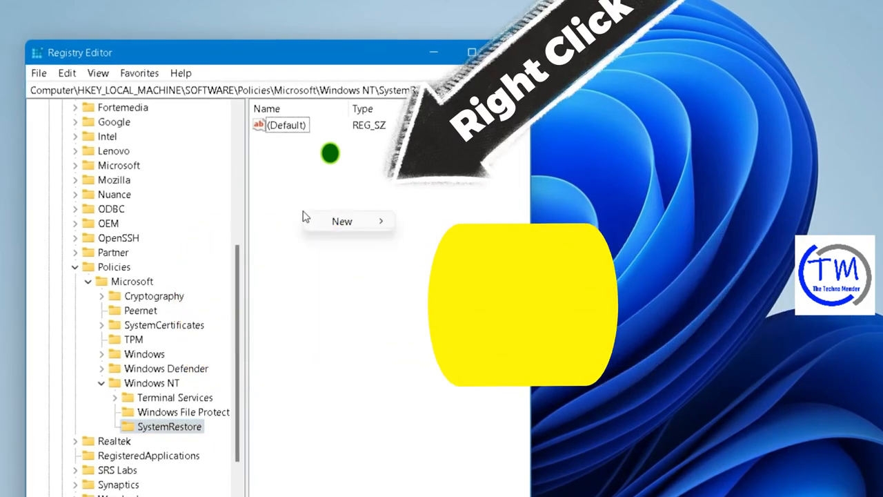
mouse_move(359, 222)
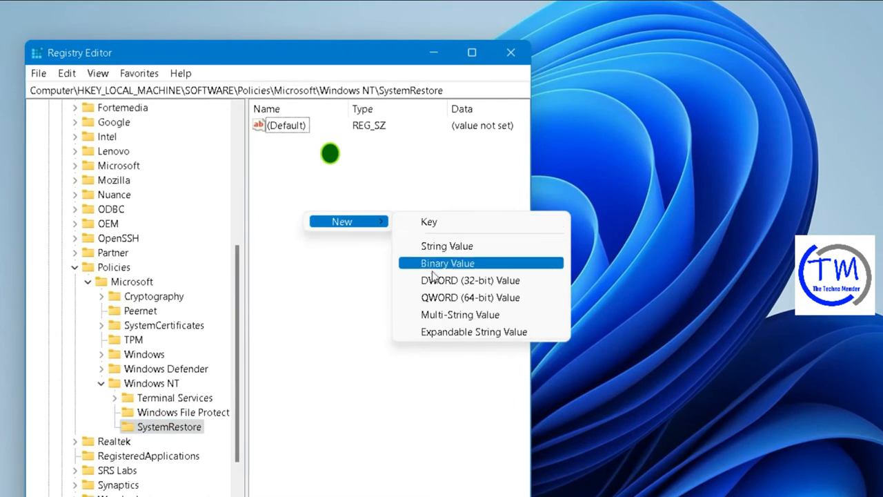
left_click(479, 282)
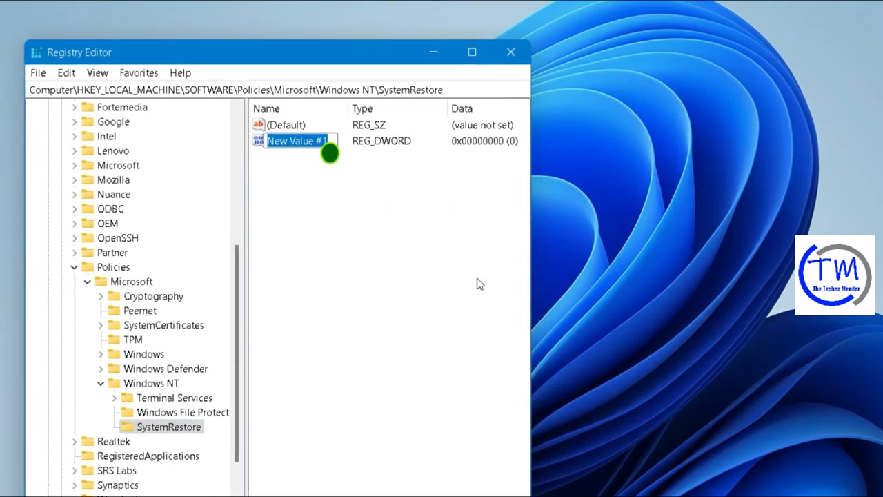
type("Disa")
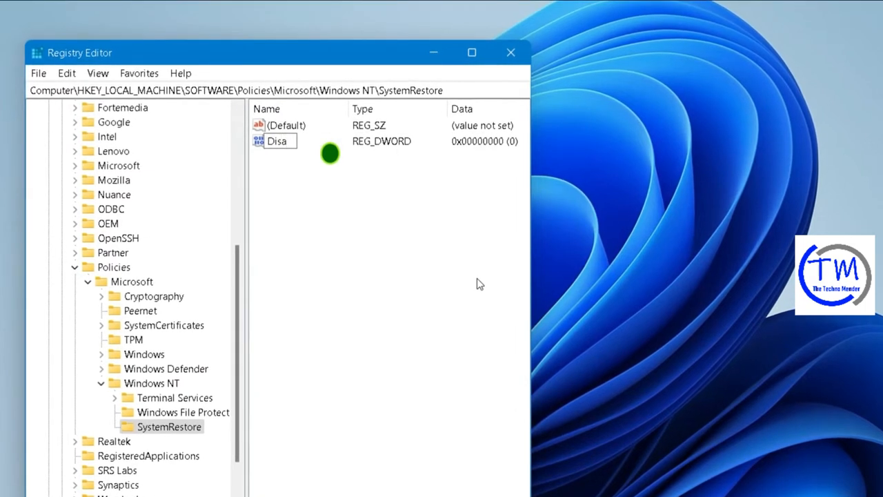
type("ble")
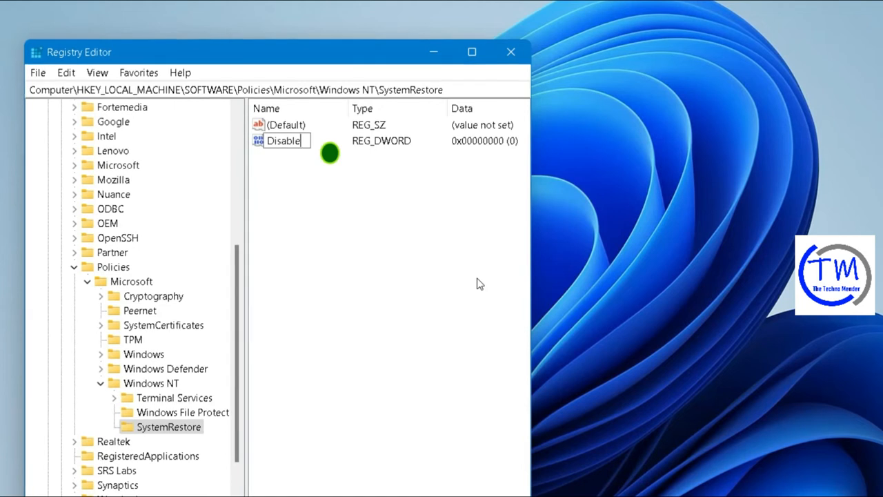
type("Conf")
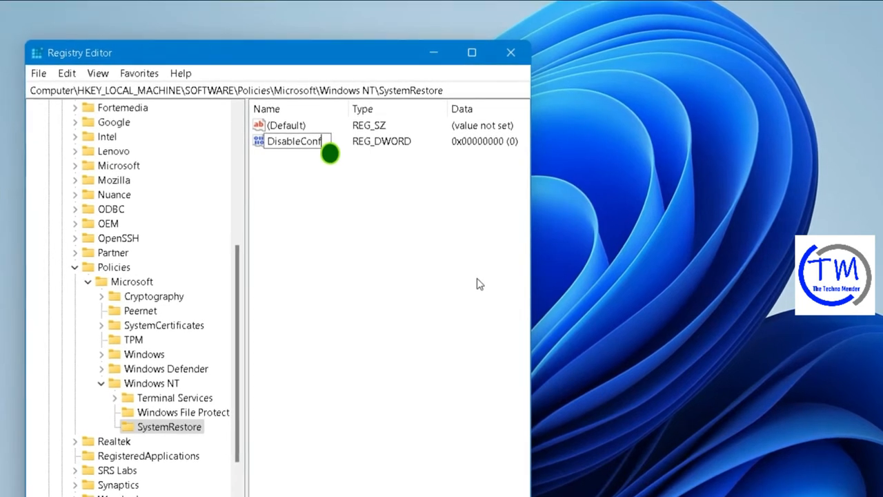
type("ig")
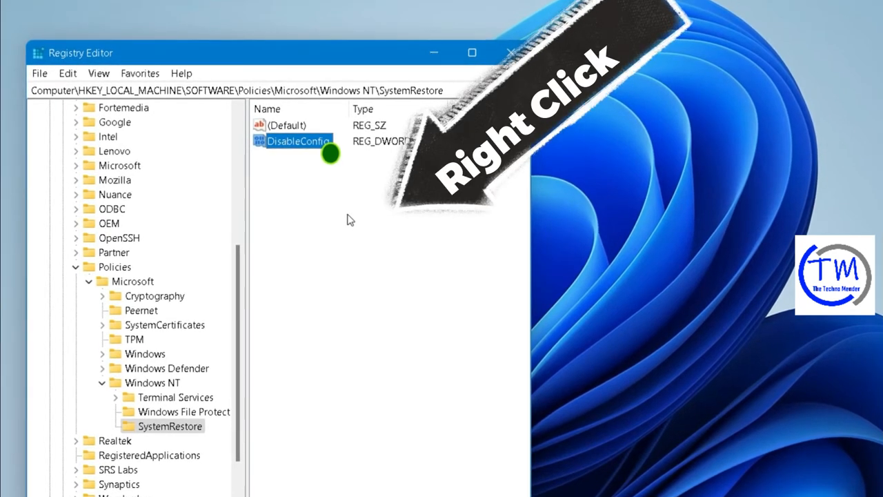
Add a second DWORD (32-bit) value named "DisableSR" to the SystemRestore key
right_click(298, 218)
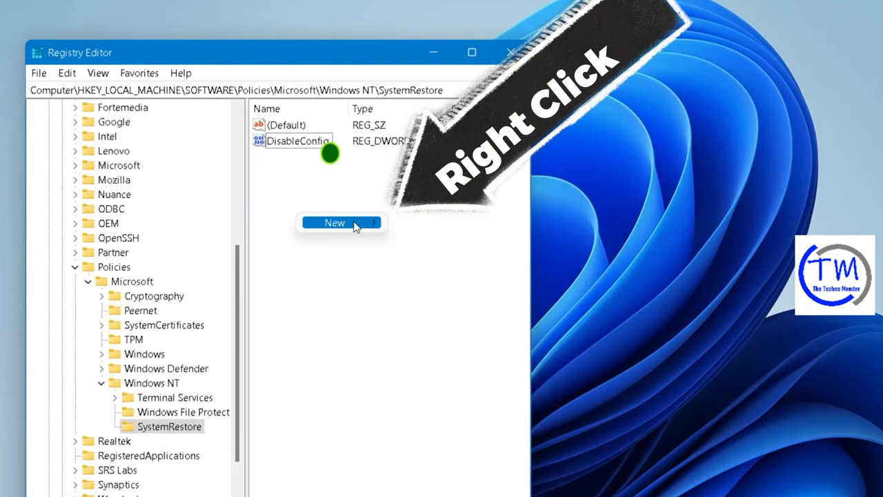
mouse_move(351, 223)
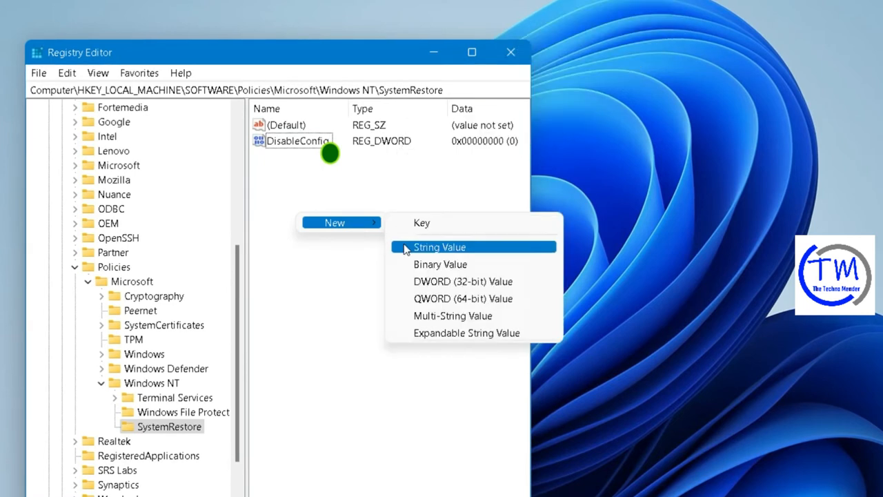
left_click(473, 283)
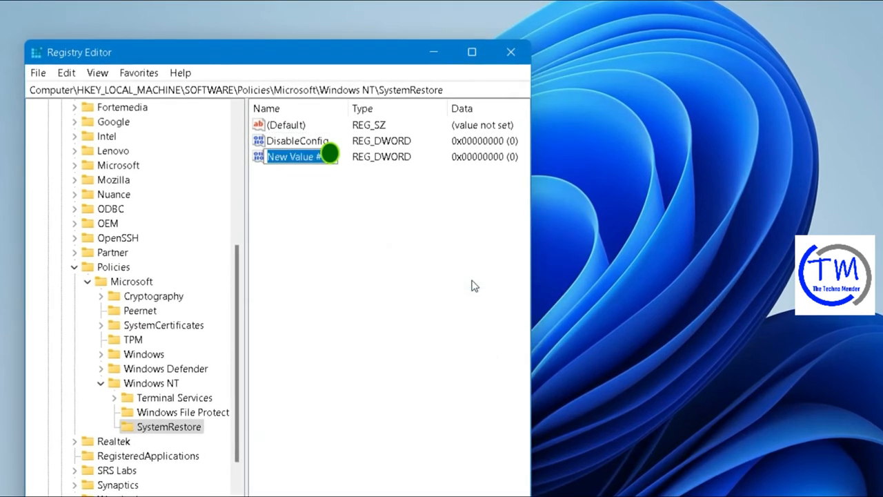
type("DisableSR")
Edit the DisableConfig and DisableSR values and accept 0 in hexadecimal as the value data of each
left_click(268, 142)
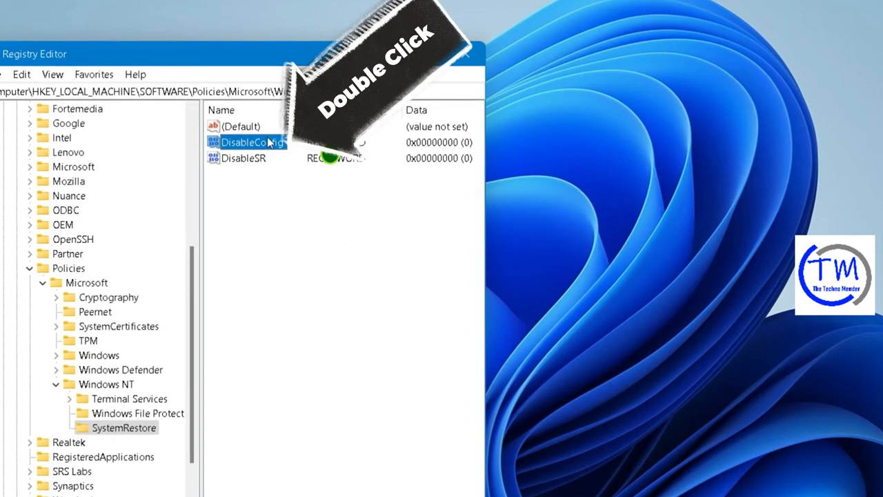
double_click(267, 141)
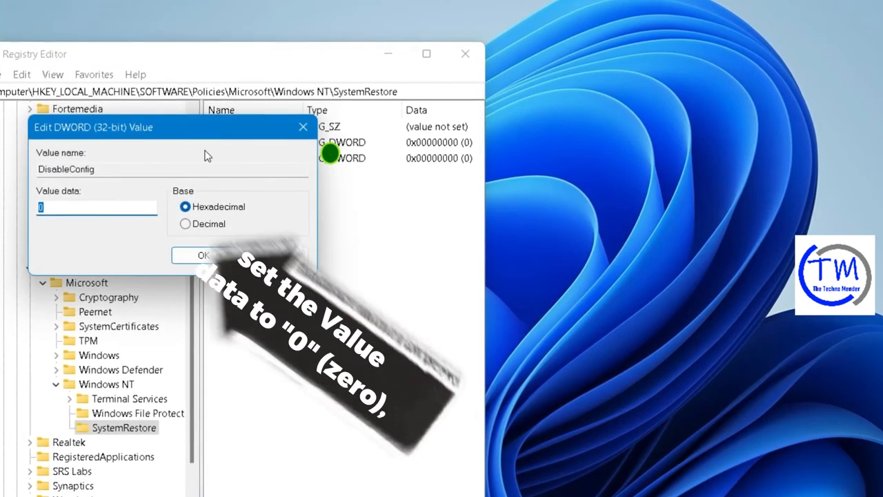
left_click(212, 255)
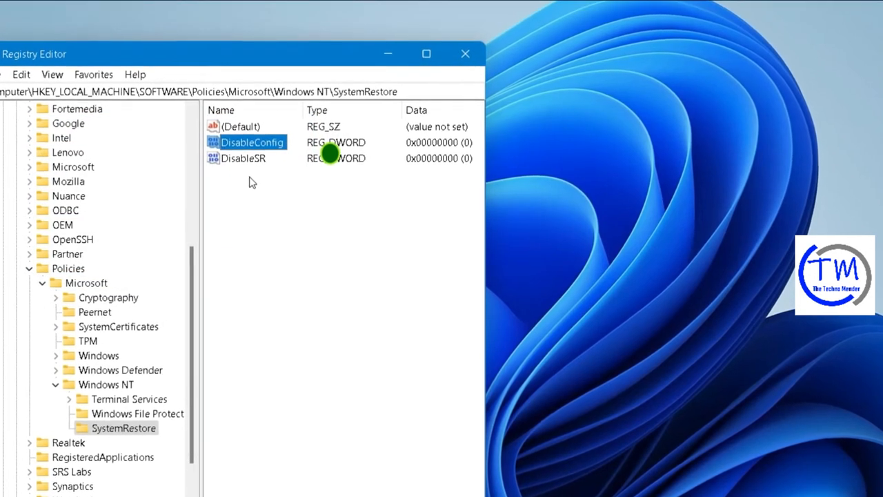
left_click(250, 158)
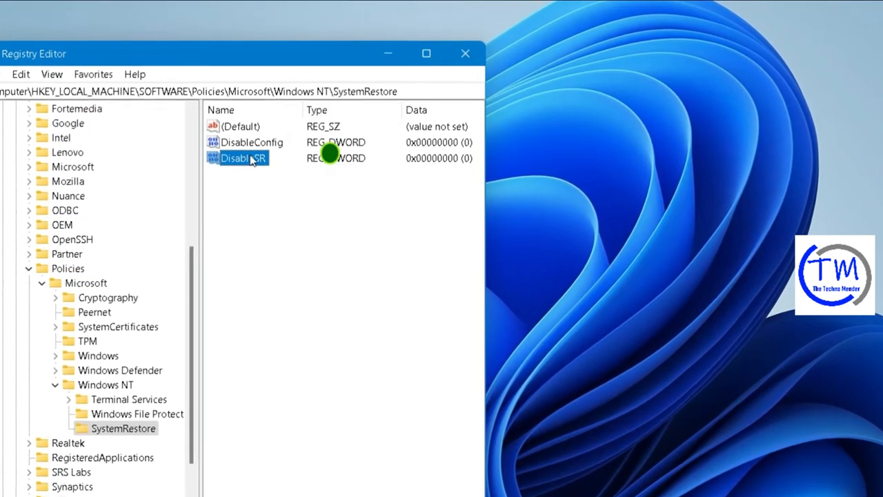
double_click(251, 159)
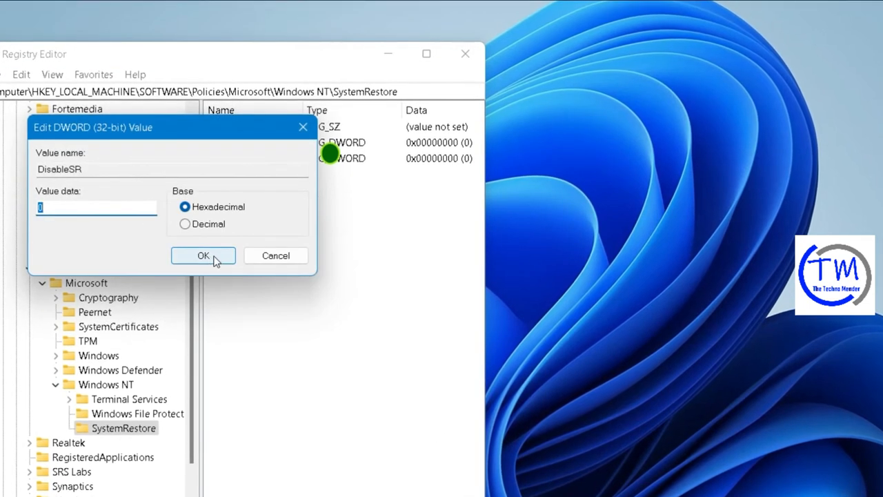
left_click(213, 257)
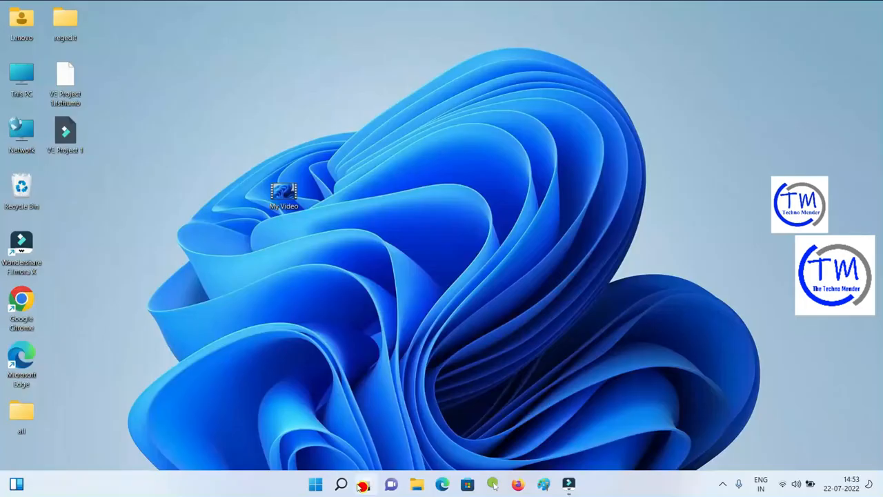
Search Windows for "cmd", open Command Prompt as administrator and run "sfc /scannow"
left_click(343, 487)
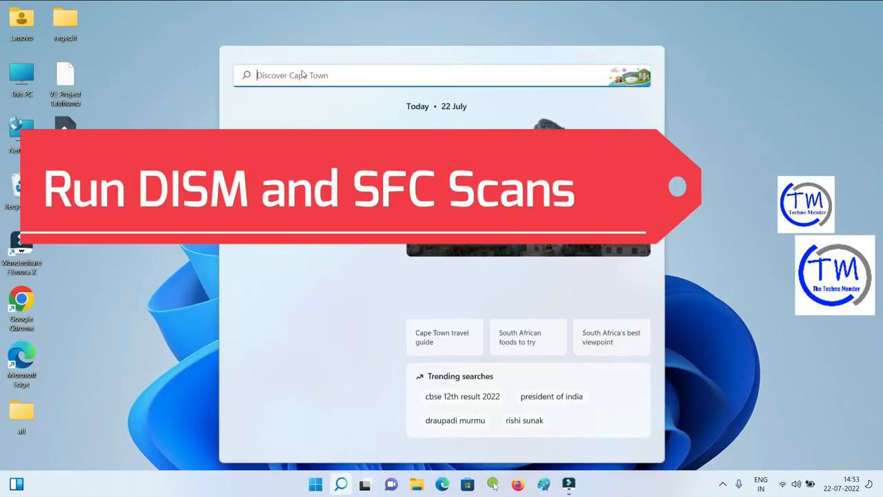
type("cmd")
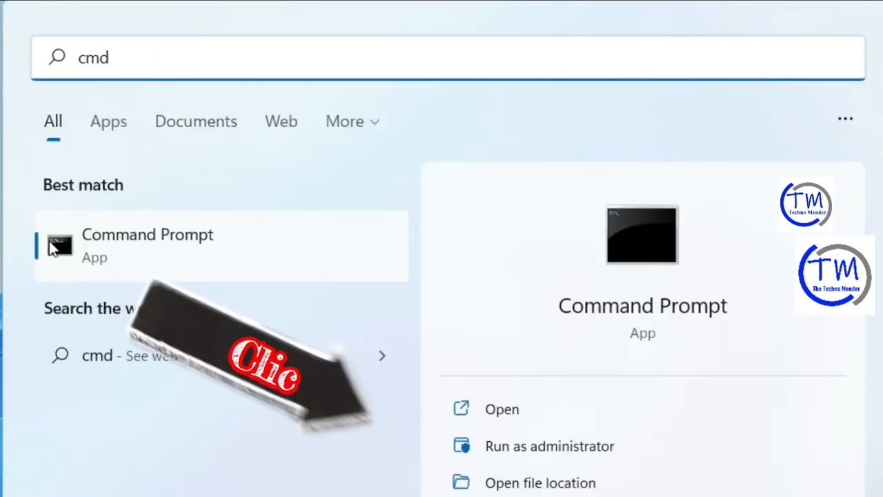
left_click(566, 446)
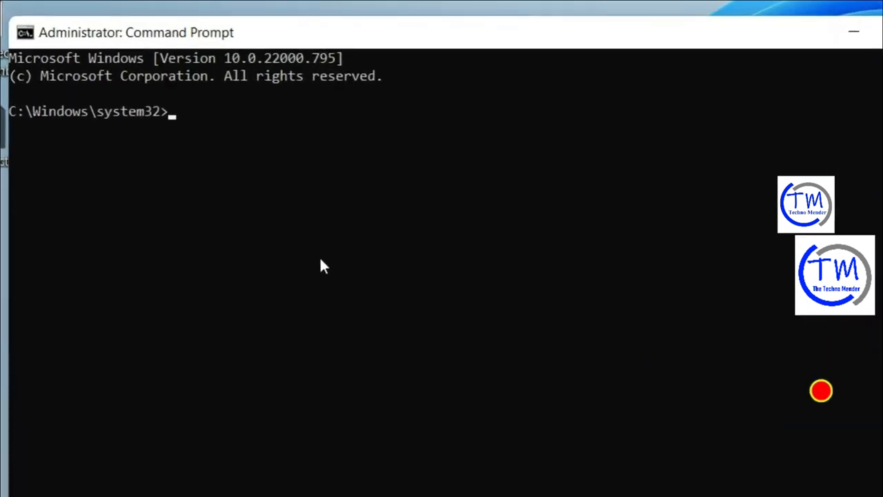
type("sfc /scannow")
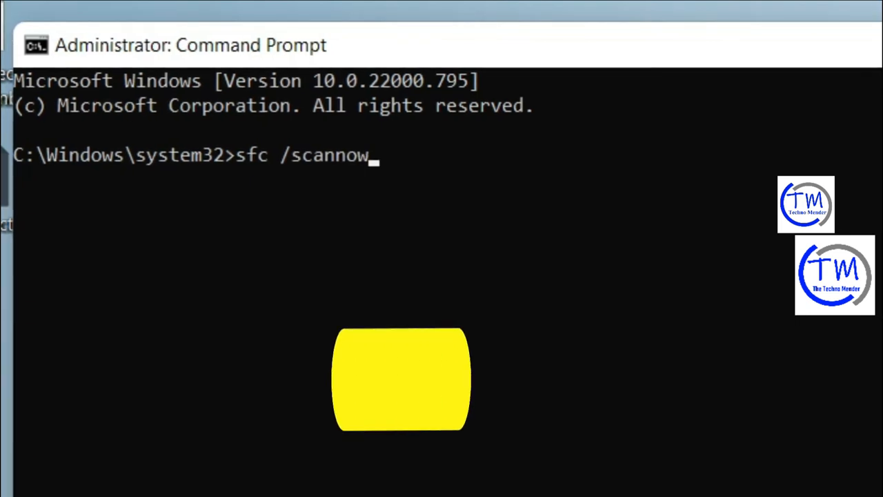
key("Return")
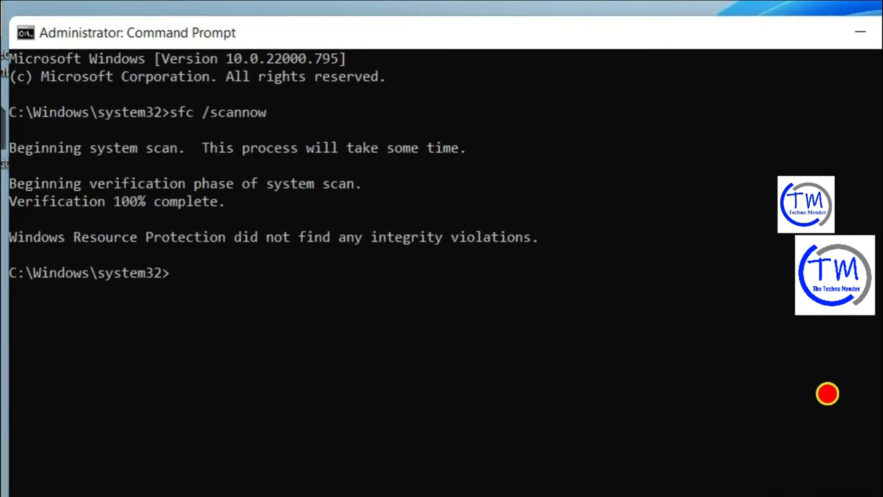
Close the finished scan window, search Windows for "cmd" and open a new Command Prompt as administrator
left_click(796, 25)
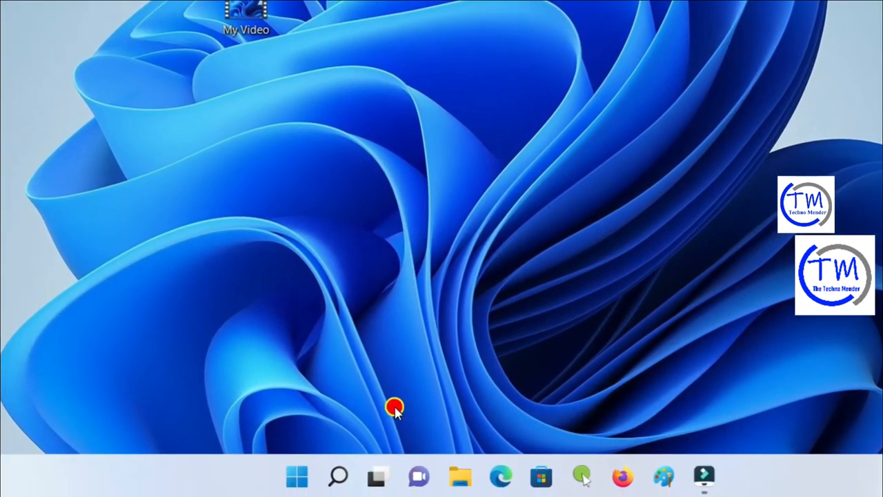
left_click(338, 480)
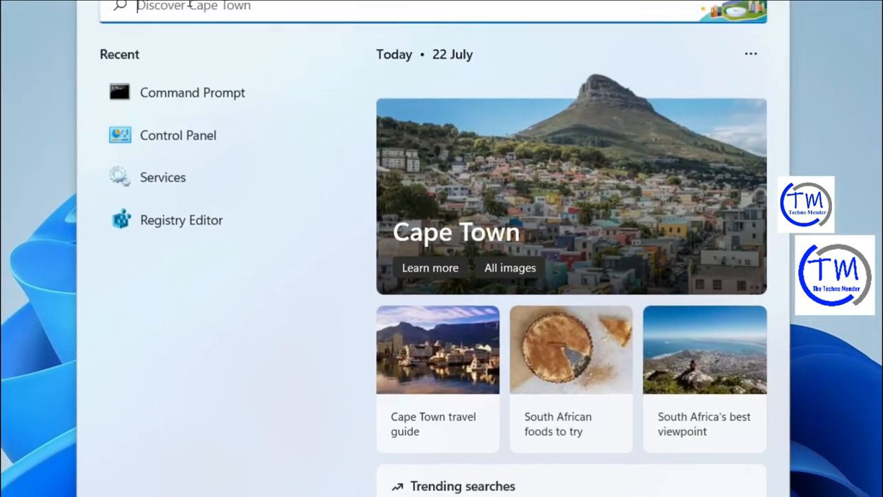
type("cmd")
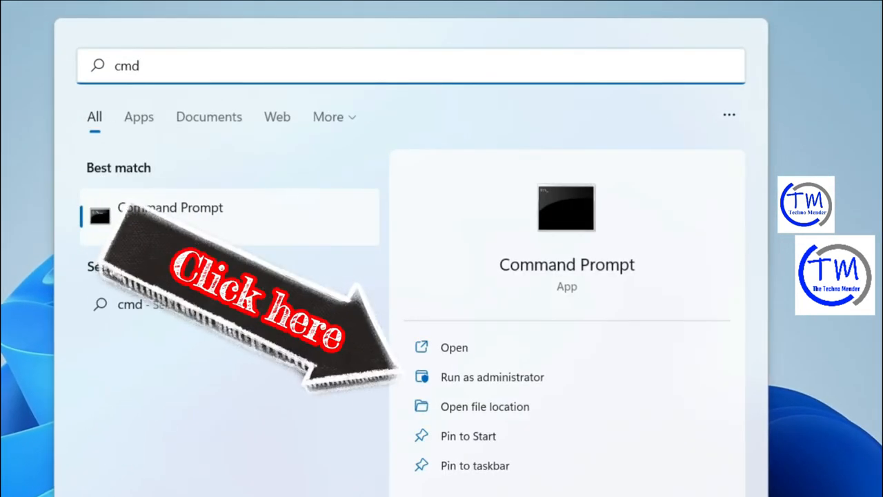
left_click(489, 377)
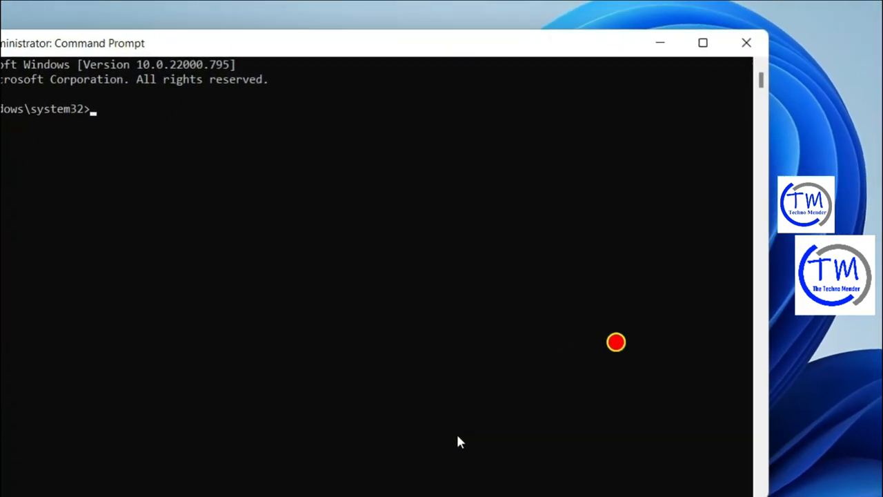
Run "dism.exe /online /cleanup-image /scanhealth" and close the Command Prompt window
type("dism")
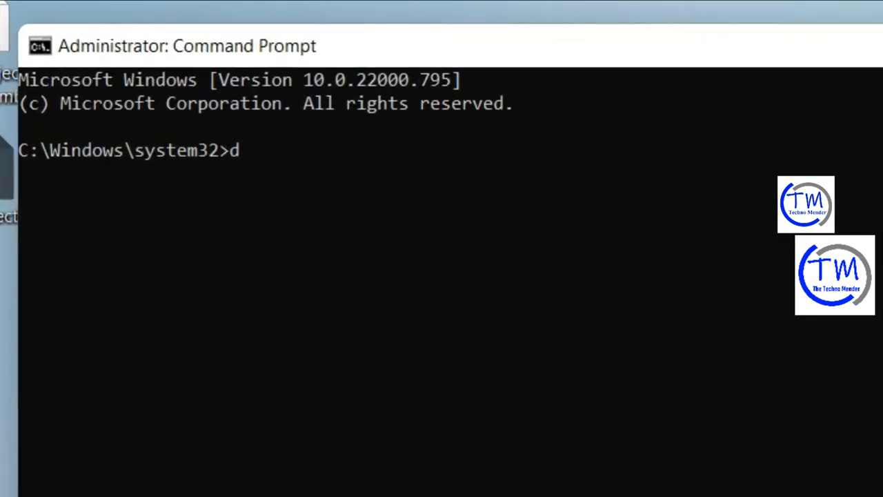
type(".exe /online /cleanup-image /scanhealth")
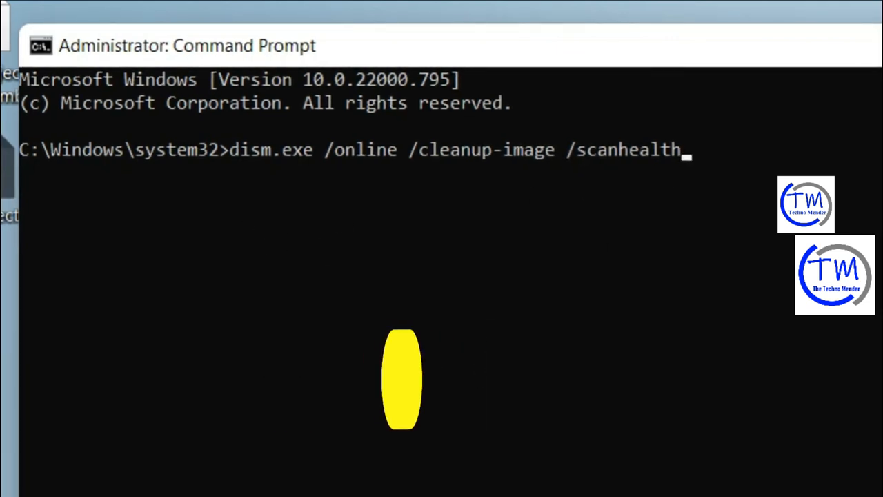
key("Return")
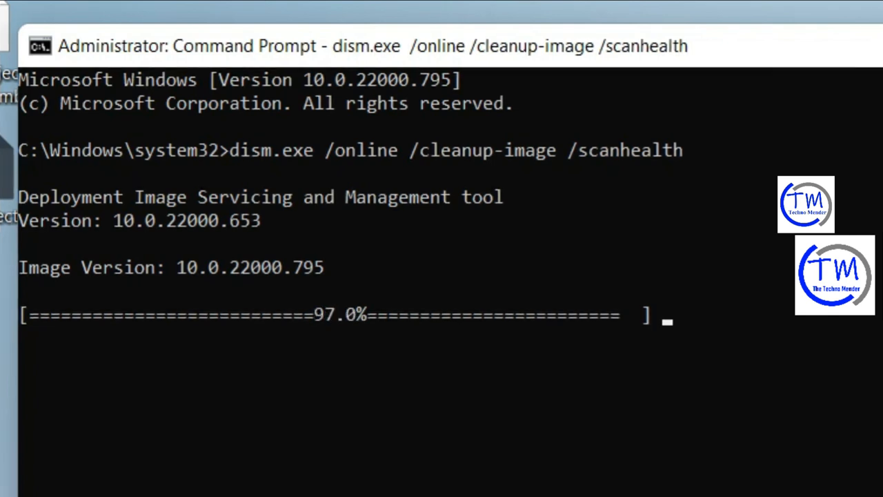
left_click(845, 32)
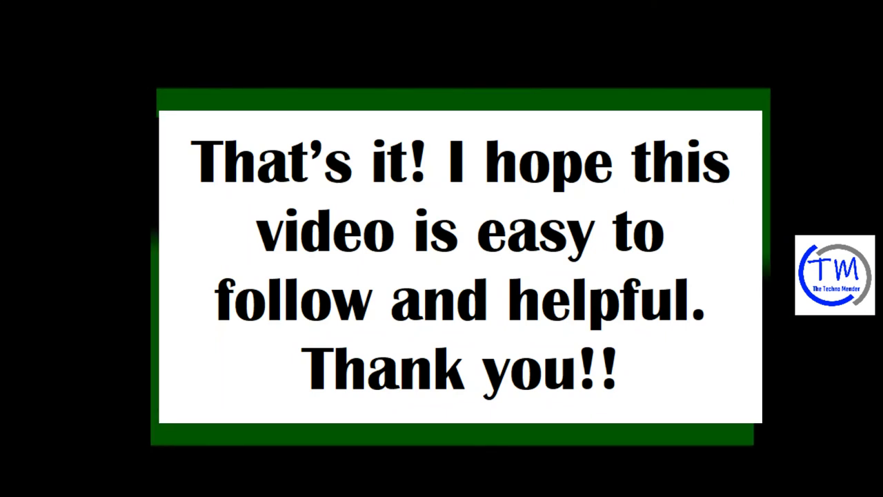